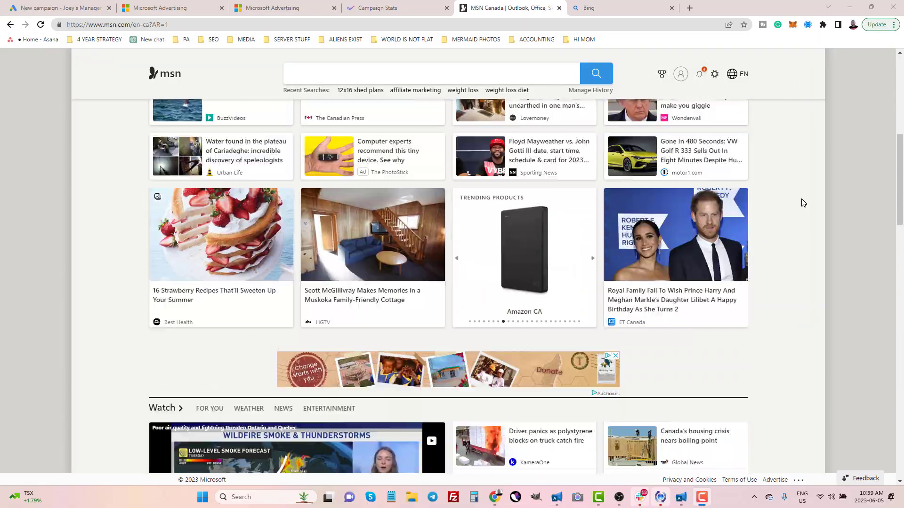
Scroll through the MSN Canada feed past the entertainment, Sports and Money sections
scroll(801, 203, "down", 3)
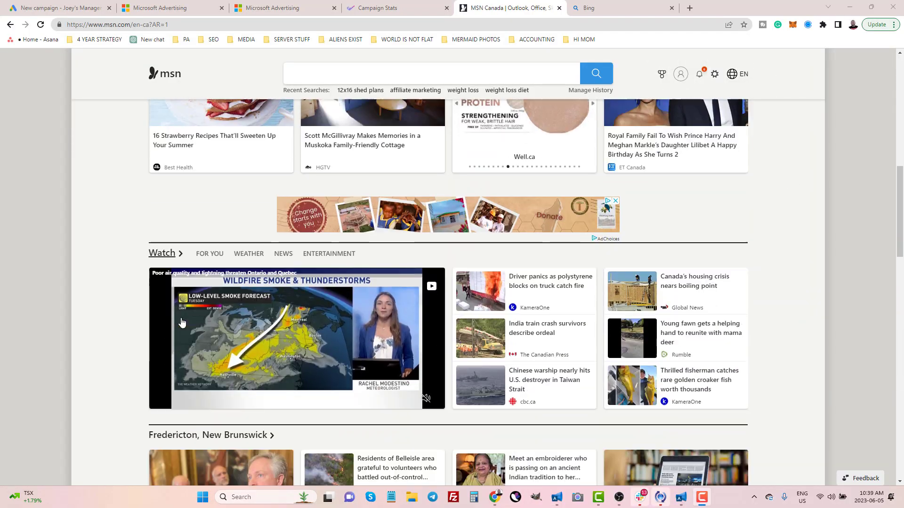
scroll(182, 322, "down", 9)
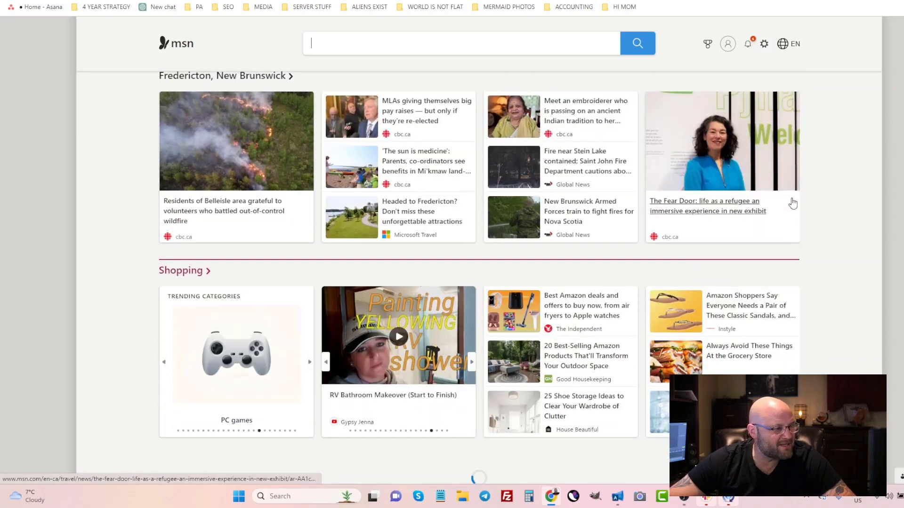
scroll(793, 203, "down", 12)
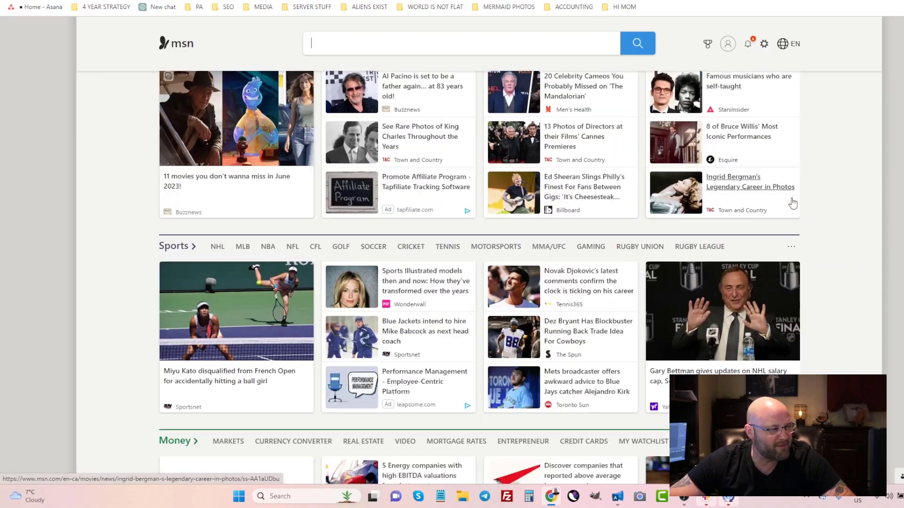
scroll(866, 303, "down", 6)
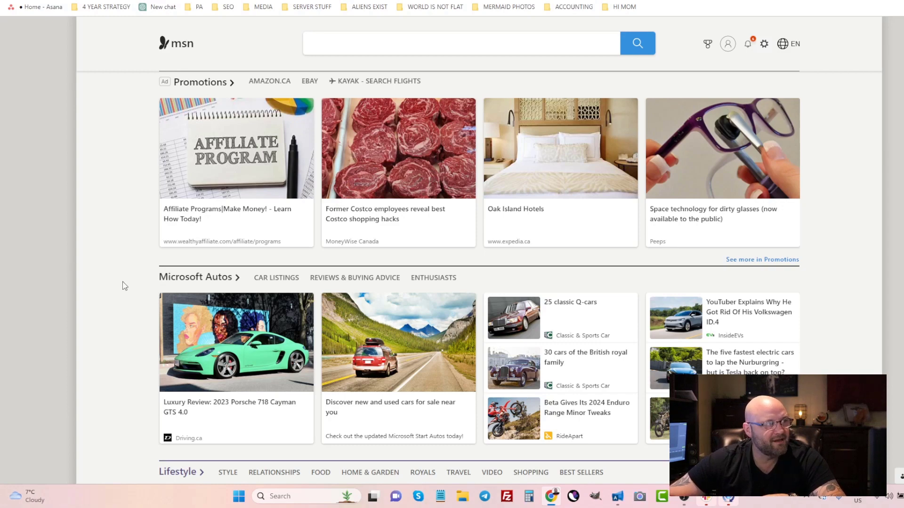
Open bing.com in a new browser tab
key("ctrl+t")
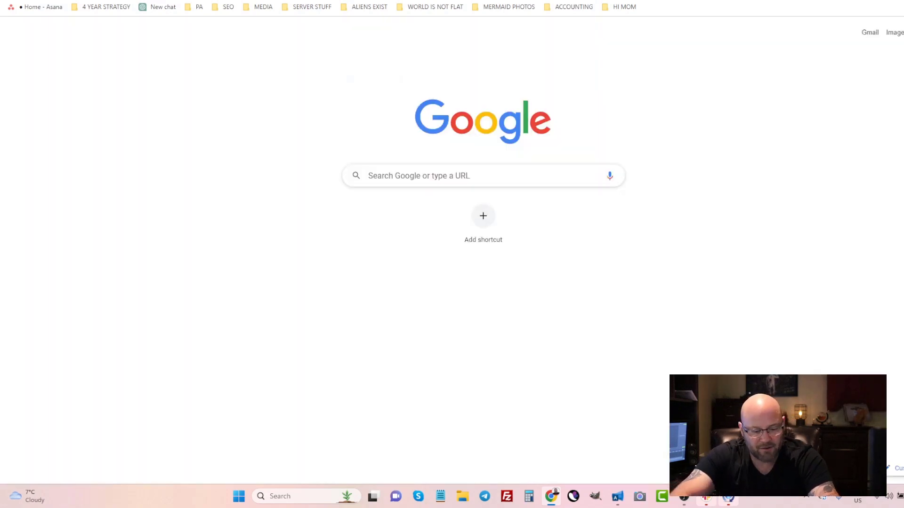
type("bing.com")
key("Return")
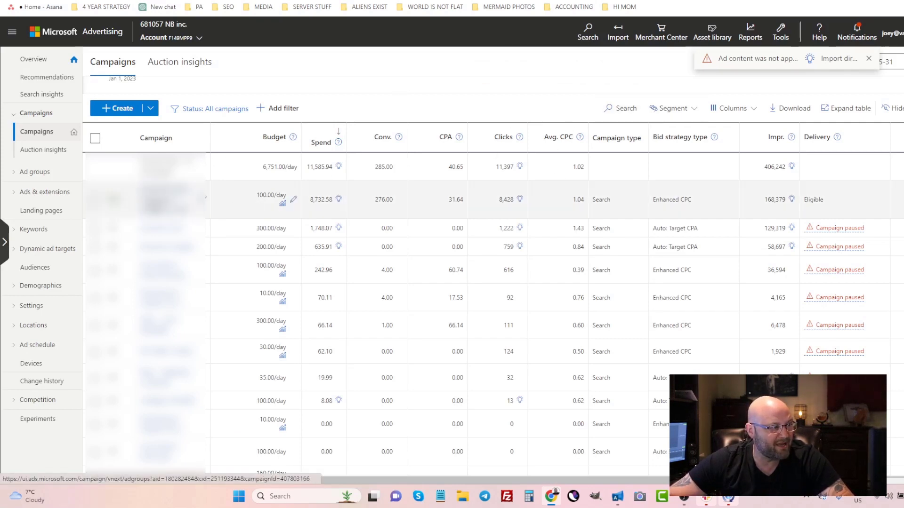
Show the campaign's ad groups segmented by network and highlight the Audience row's 1 click
left_click(165, 197)
left_click(673, 231)
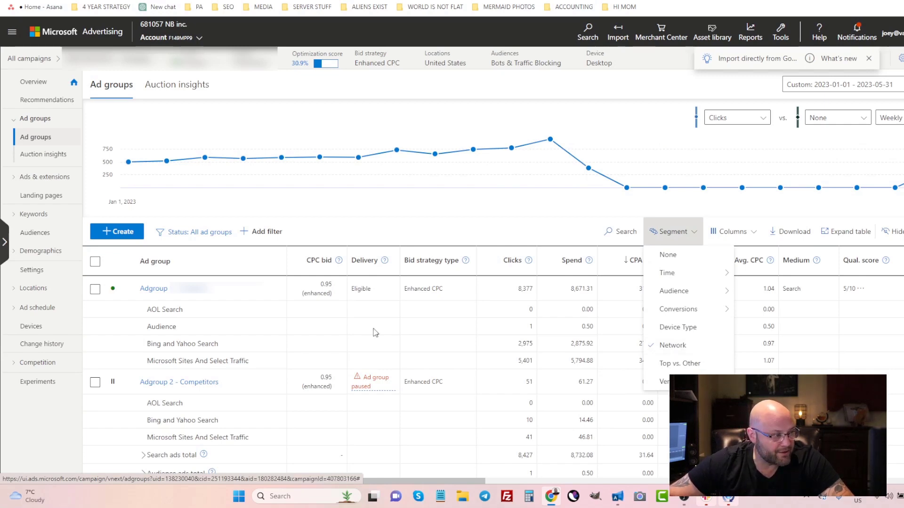
scroll(309, 363, "down", 2)
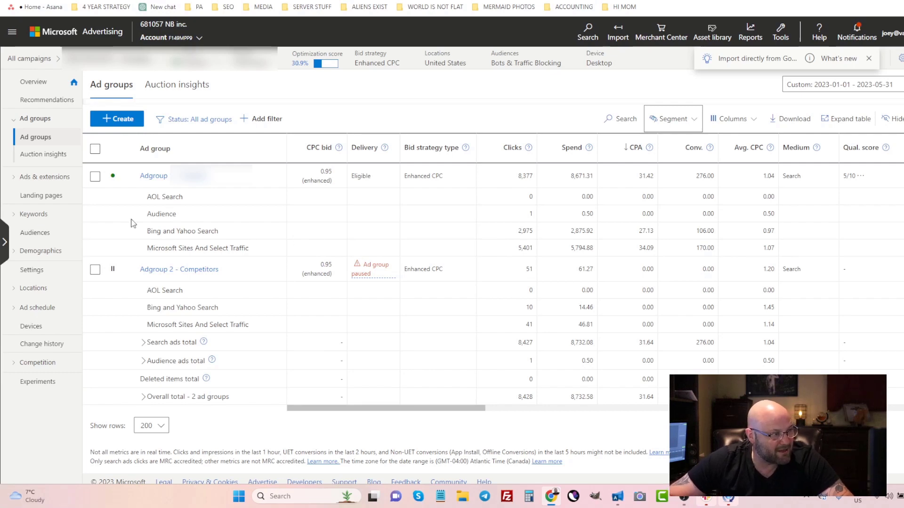
left_click_drag(148, 215, 558, 217)
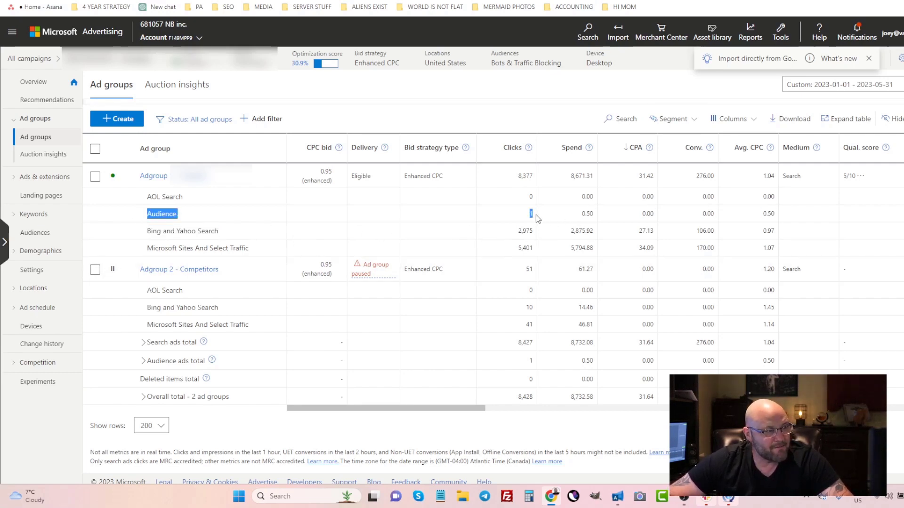
Expand the ad group's Ad distribution setting under Other settings
right_click(159, 177)
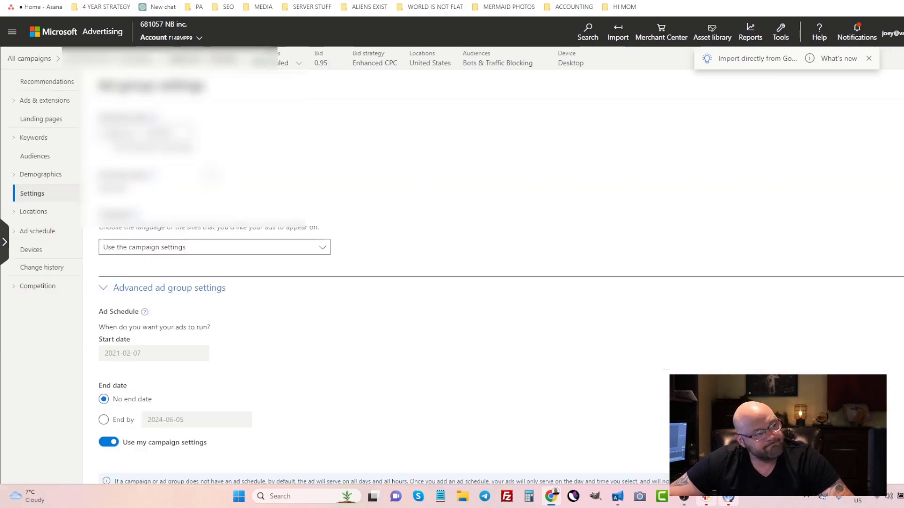
scroll(245, 188, "down", 10)
scroll(245, 189, "down", 10)
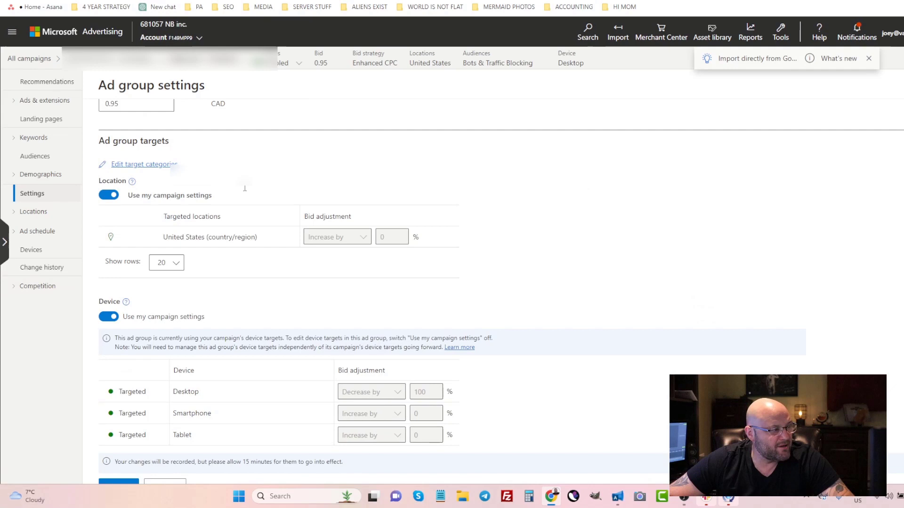
scroll(244, 187, "up", 2)
scroll(244, 187, "up", 4)
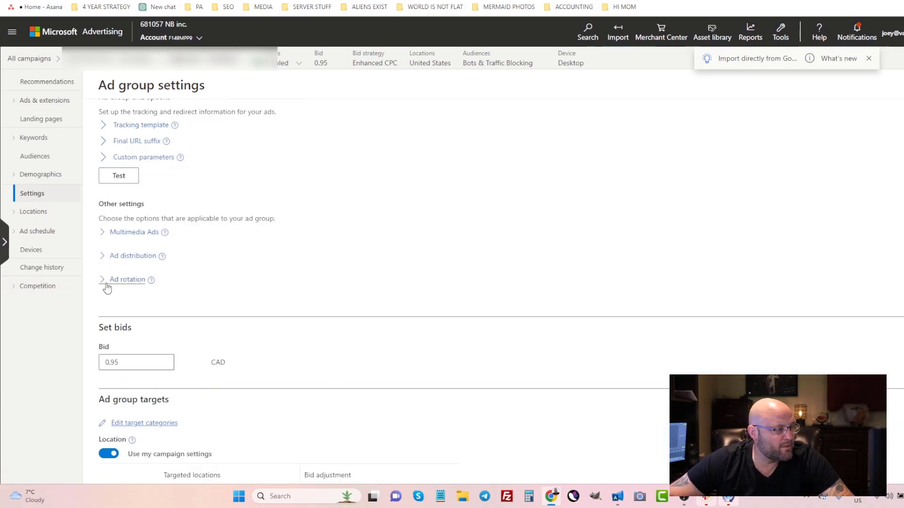
left_click(104, 258)
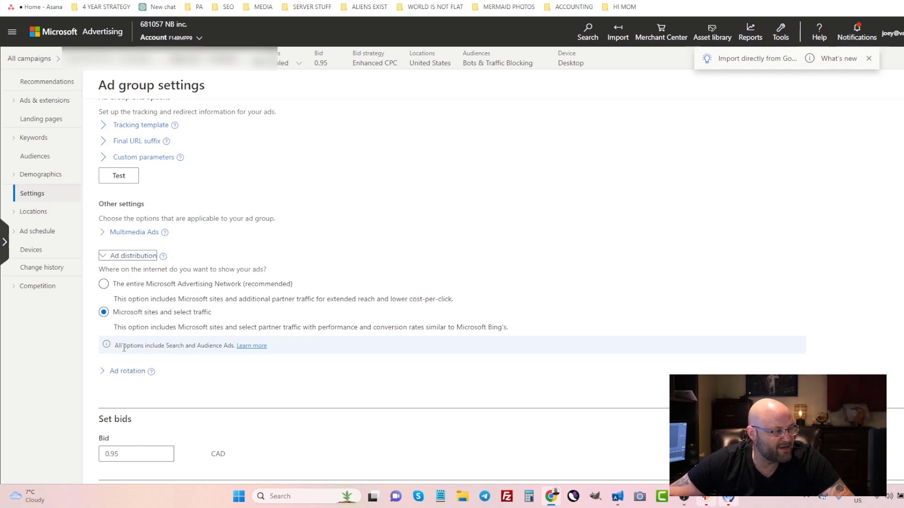
Highlight the Search and Audience Ads note, then switch to the CPV Lab Pro stats
left_click_drag(124, 346, 154, 346)
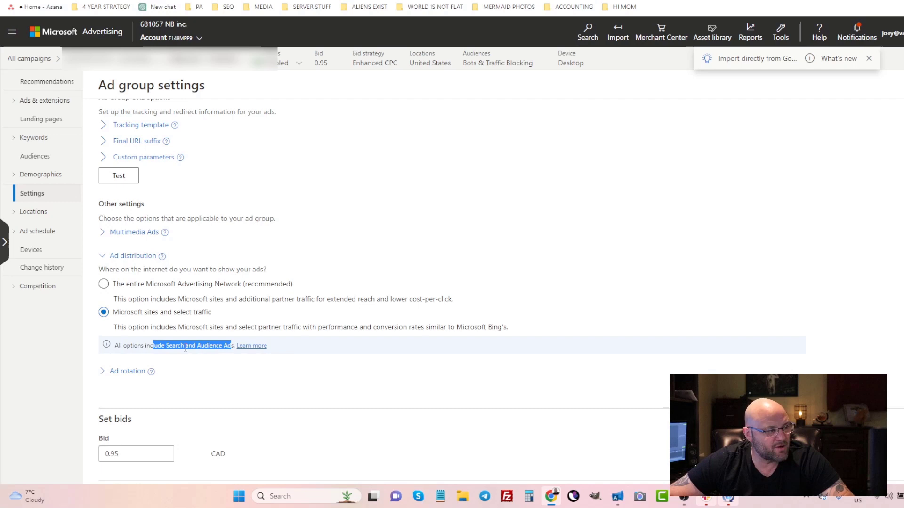
left_click(343, 361)
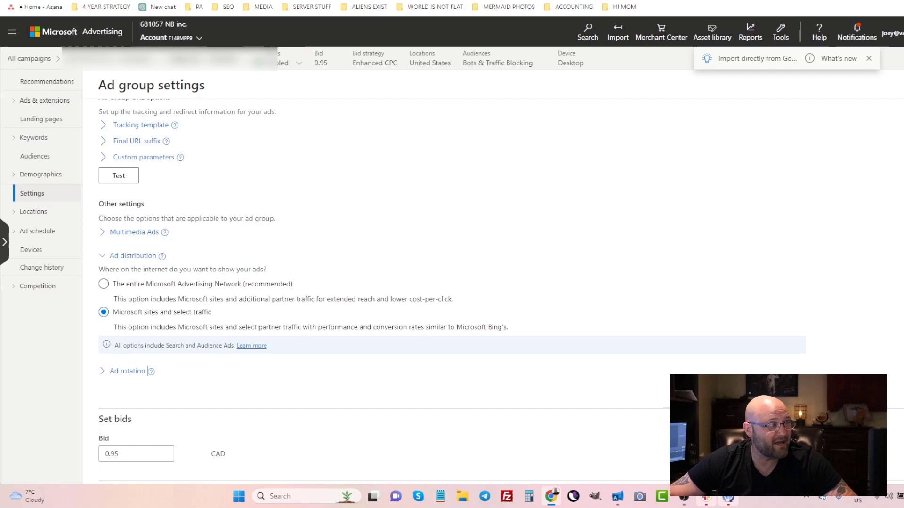
key("ctrl+Tab")
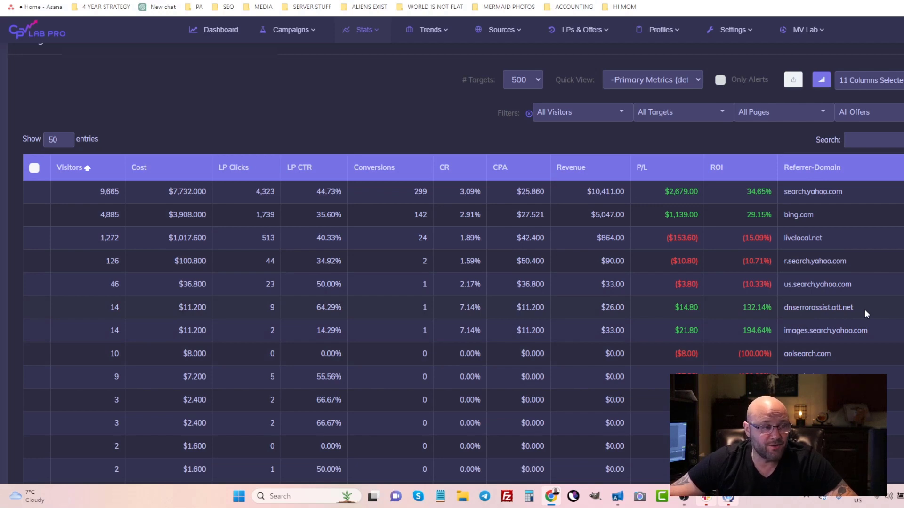
Highlight the dnserrorassist.att.net referrer domain, then return to the ad group settings
left_click_drag(865, 305, 783, 307)
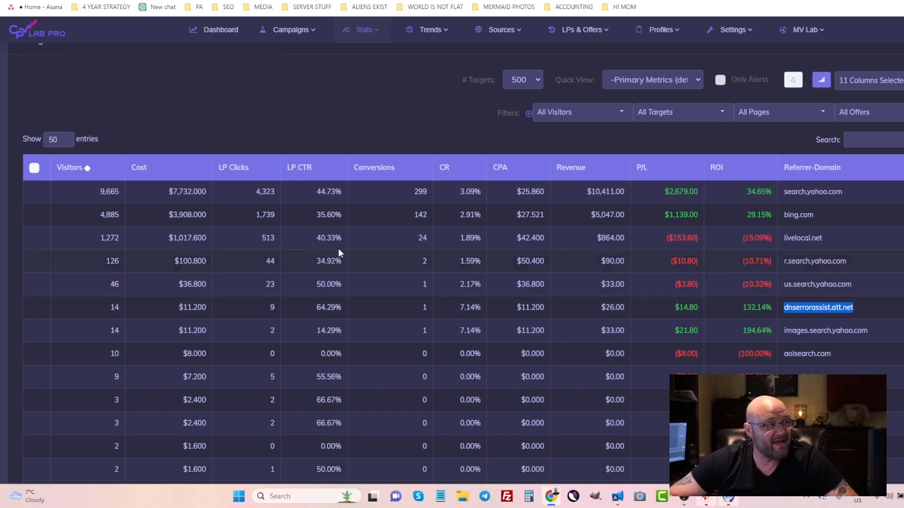
key("ctrl+Tab")
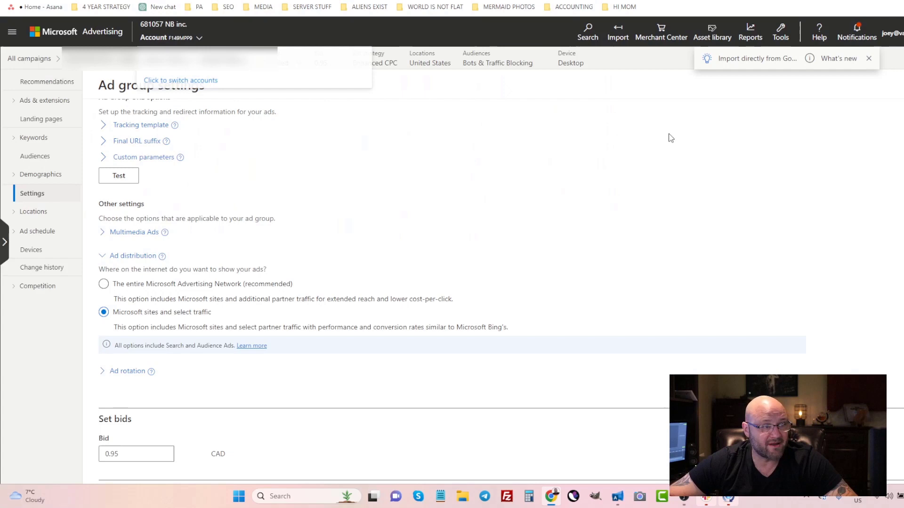
Open the Website URL (publisher) report and start adding a filter
left_click(750, 36)
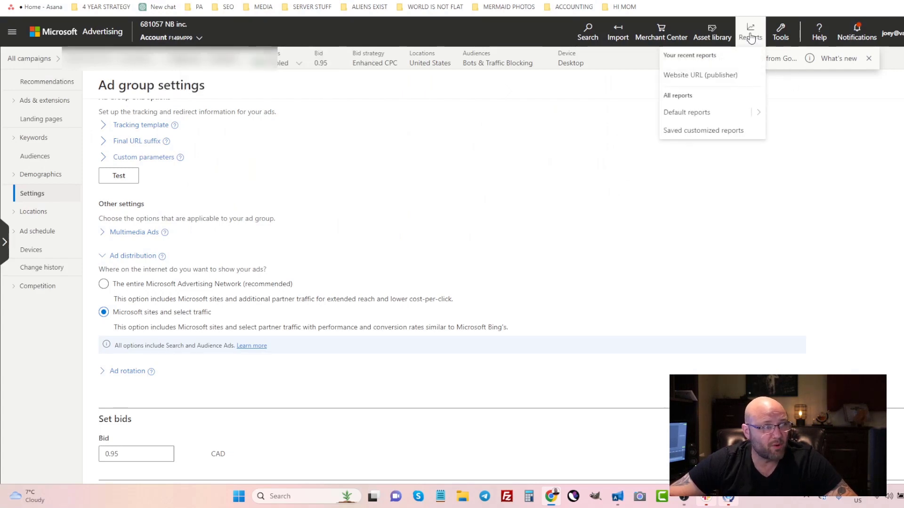
left_click(695, 77)
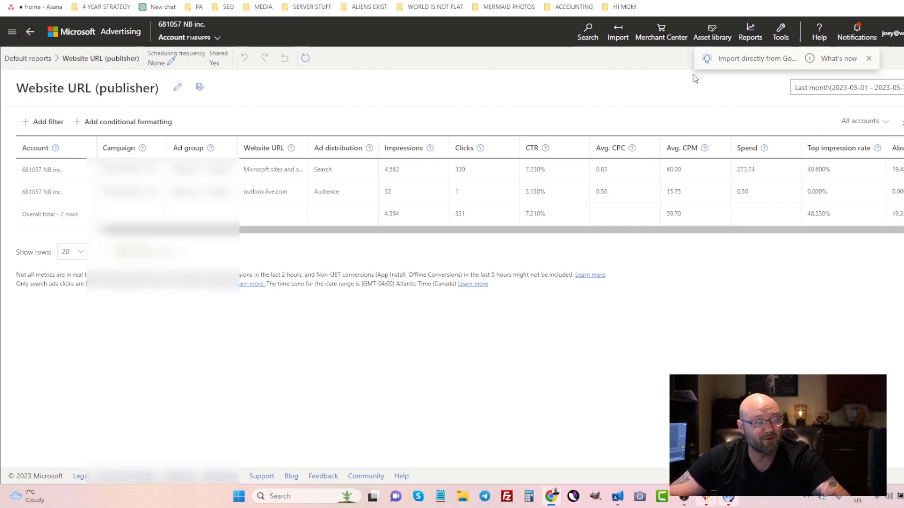
left_click(41, 124)
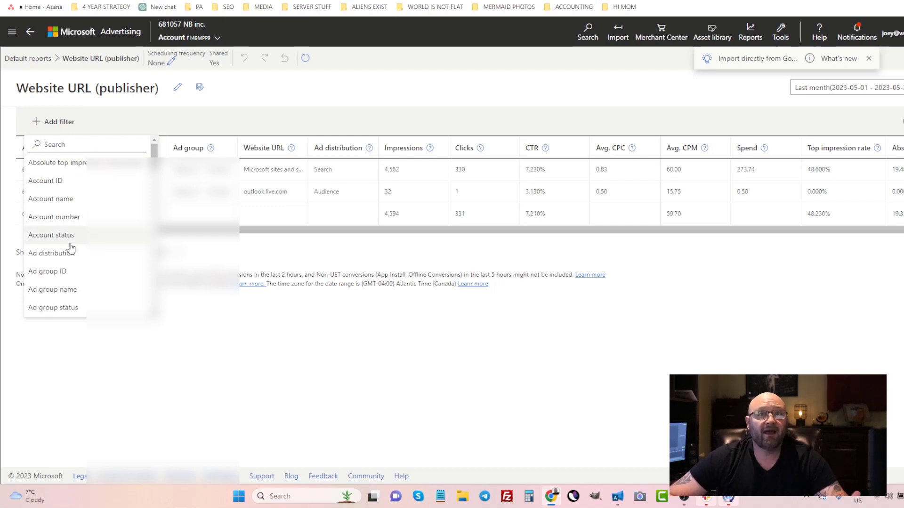
Apply a Network contains Audience filter to the Website URL report
left_click(386, 419)
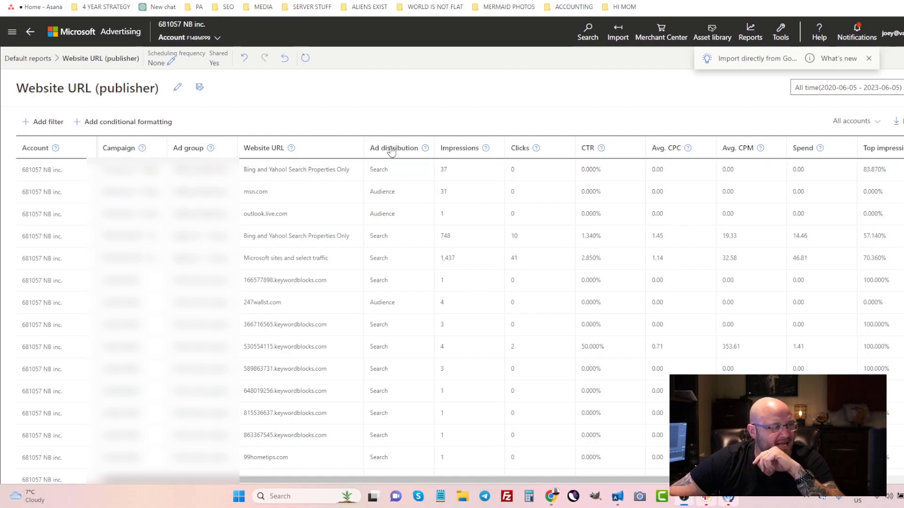
left_click(49, 122)
scroll(46, 233, "down", 3)
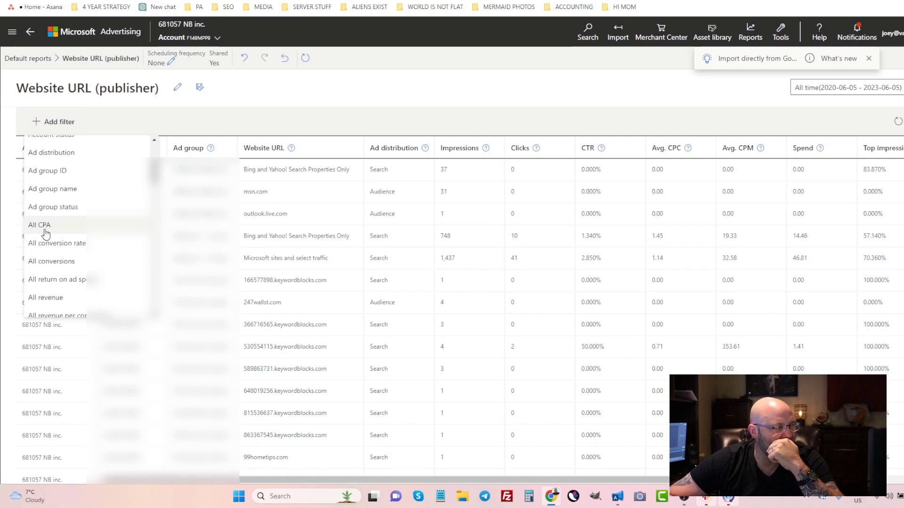
scroll(66, 226, "down", 9)
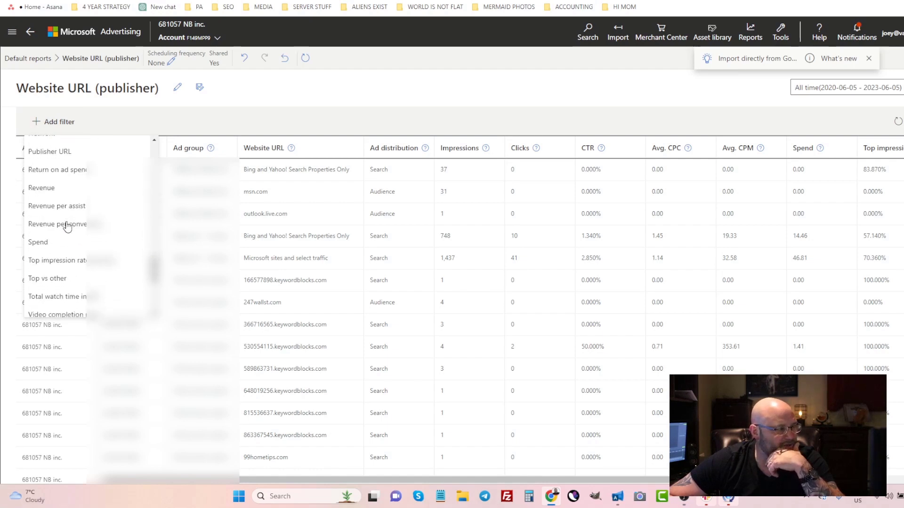
scroll(68, 227, "up", 5)
left_click(38, 237)
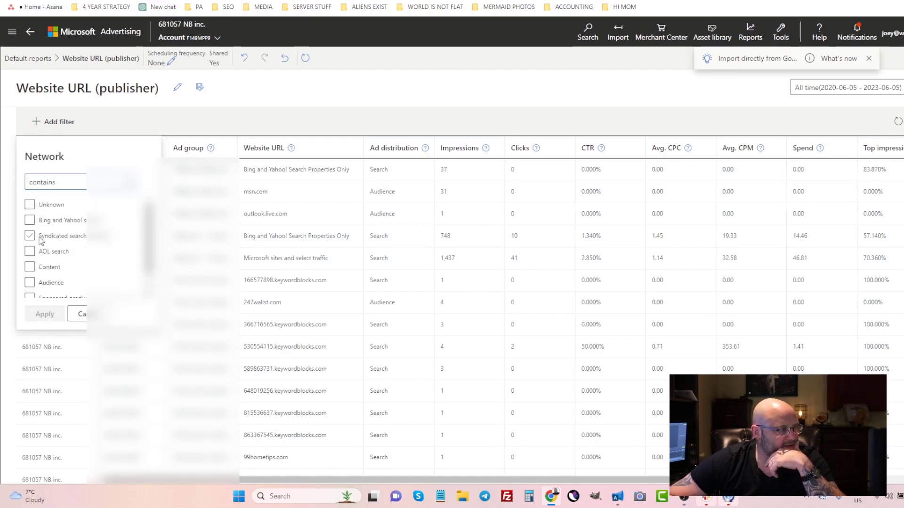
left_click(30, 285)
left_click(43, 313)
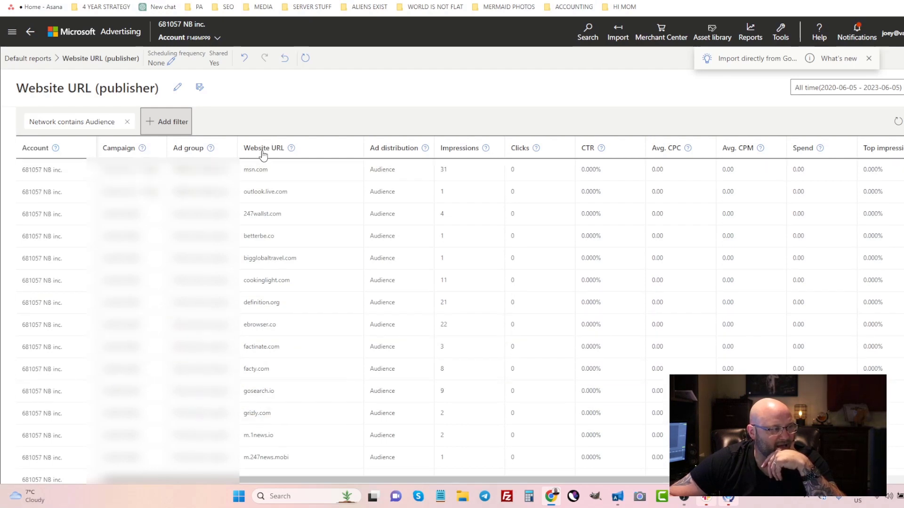
Sort the Audience placements by impressions, highest first
left_click(459, 150)
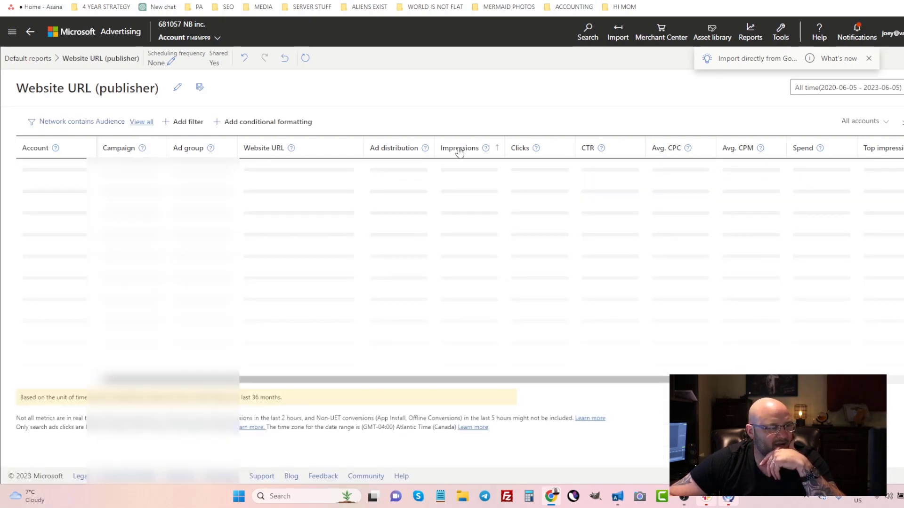
left_click(459, 150)
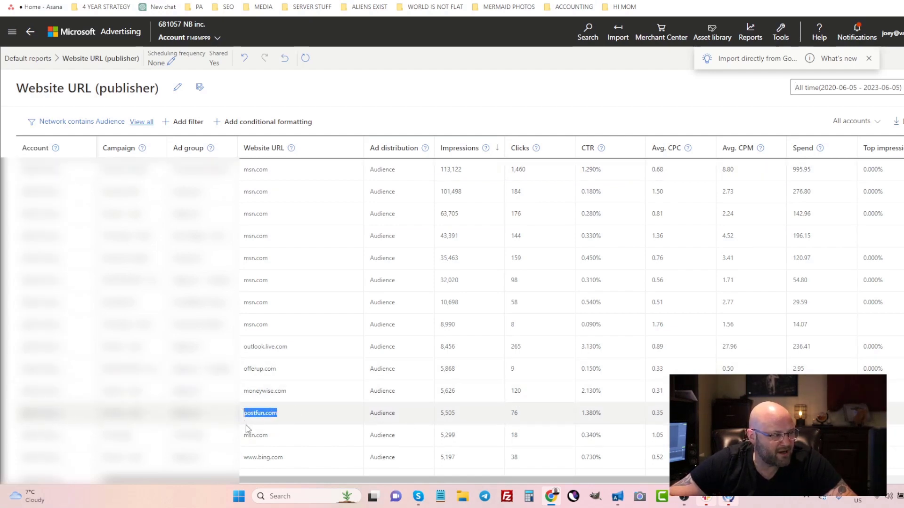
left_click_drag(343, 480, 365, 501)
Copy the postfun.com and offerup.com URLs, then go back to the campaign's settings
right_click(258, 417)
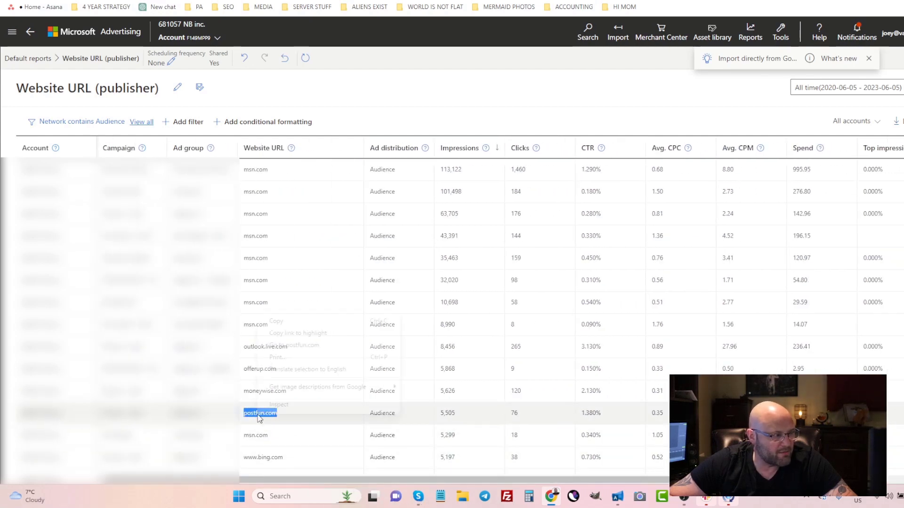
left_click(275, 322)
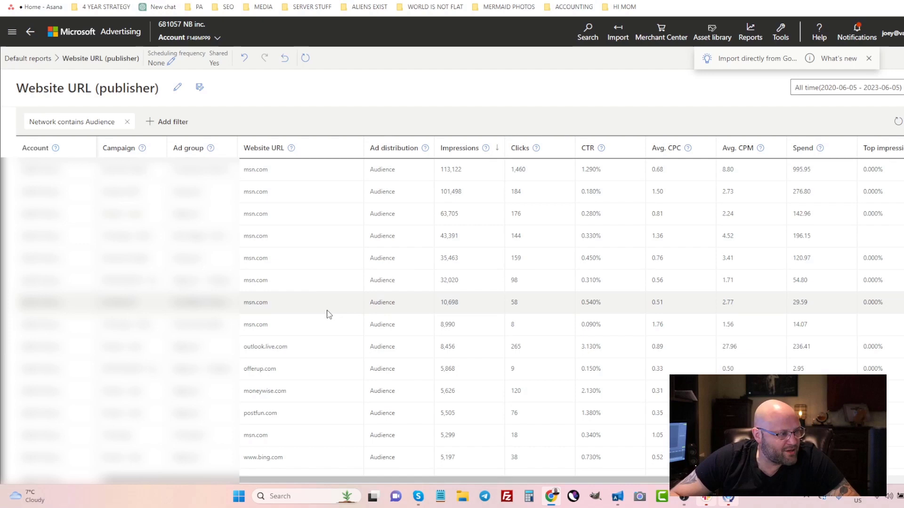
left_click_drag(281, 368, 245, 375)
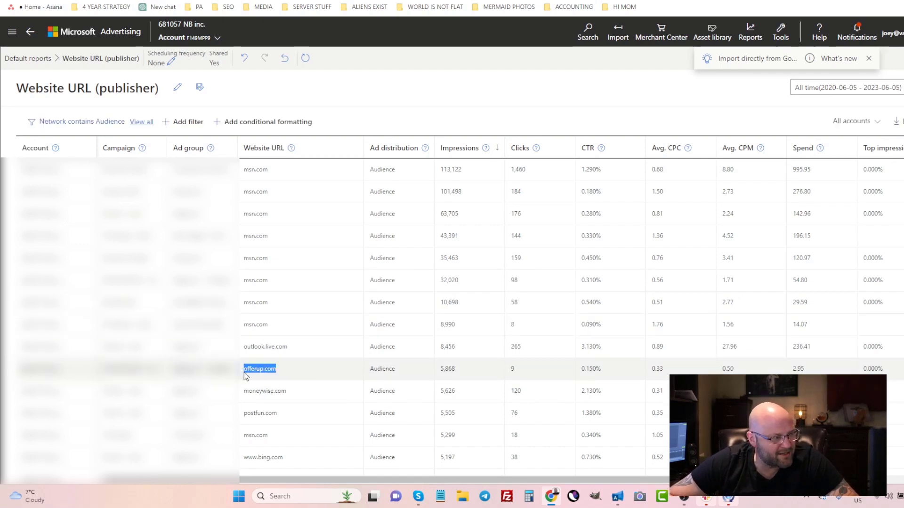
right_click(245, 376)
left_click(267, 278)
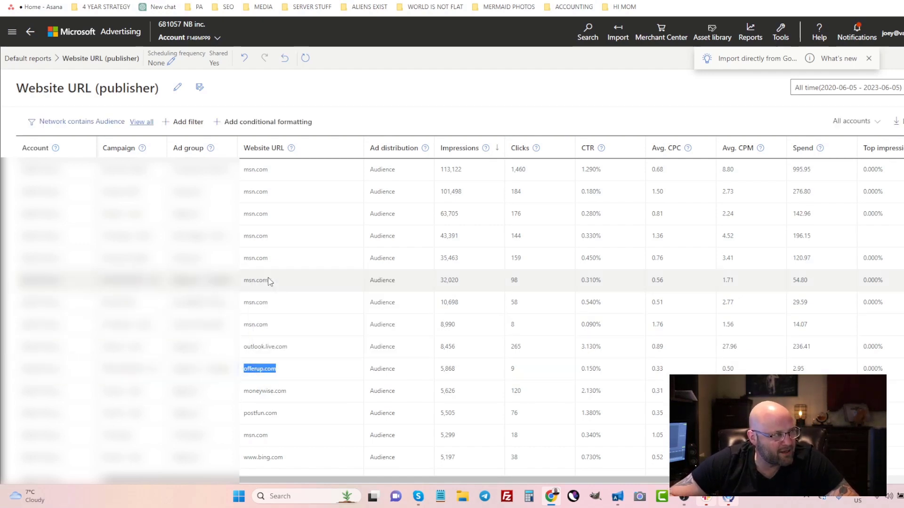
left_click(24, 32)
scroll(339, 258, "down", 5)
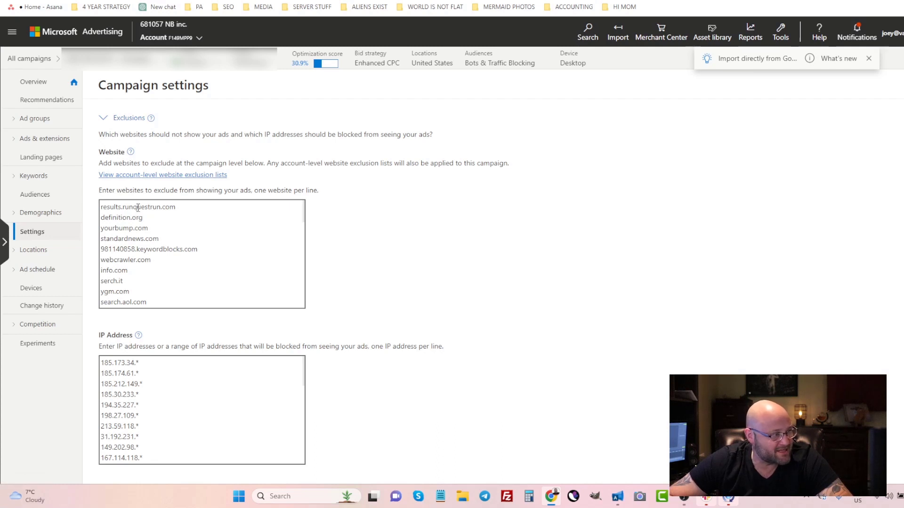
Scroll the Website exclusions list, then switch to Microsoft Advertising Editor
left_click(181, 210)
scroll(195, 248, "down", 3)
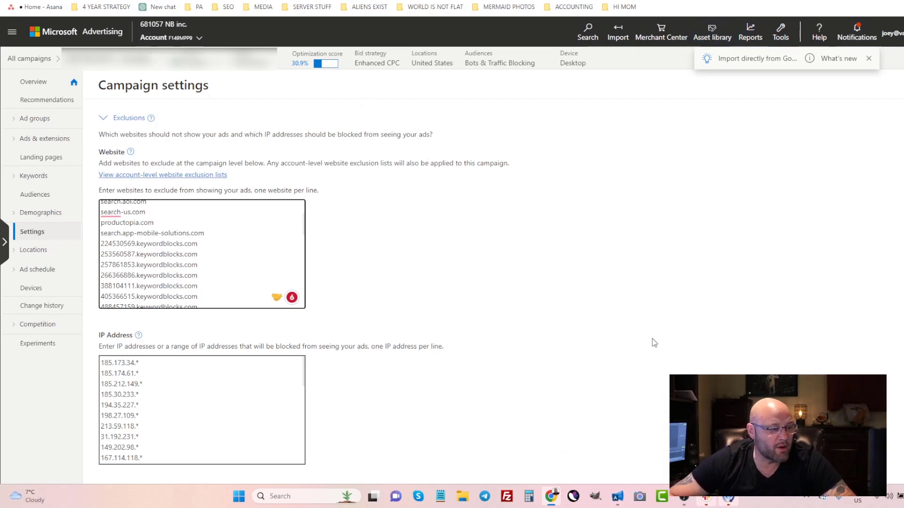
left_click(617, 499)
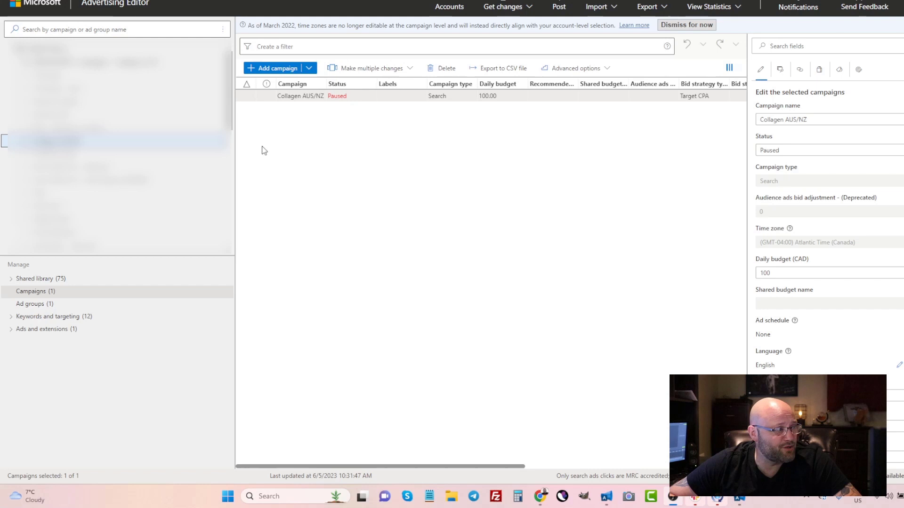
Open the campaign's Website exclusions under Advanced options and show the Add website exclusion choices
left_click(608, 69)
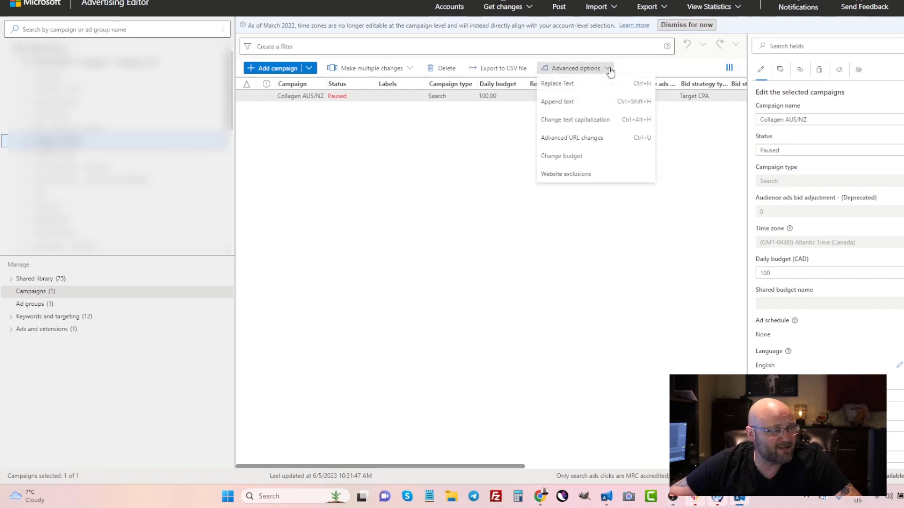
left_click(565, 174)
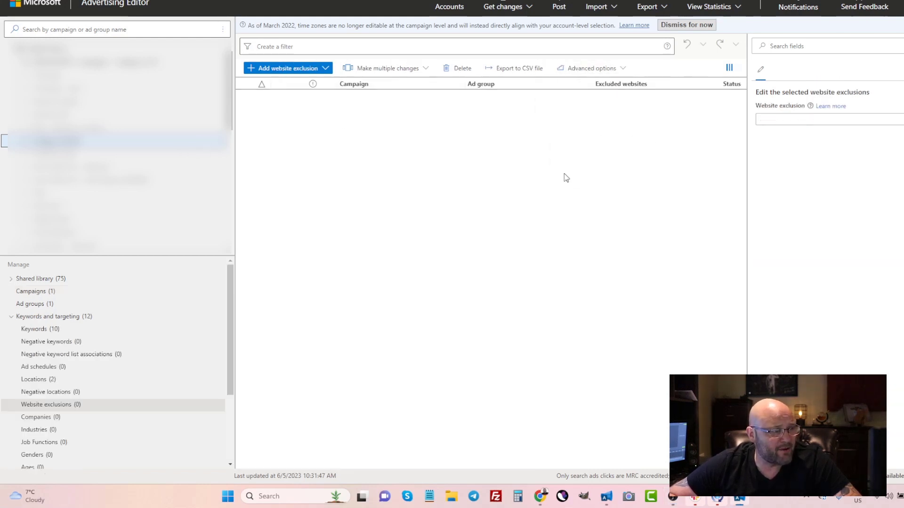
right_click(424, 121)
left_click(381, 138)
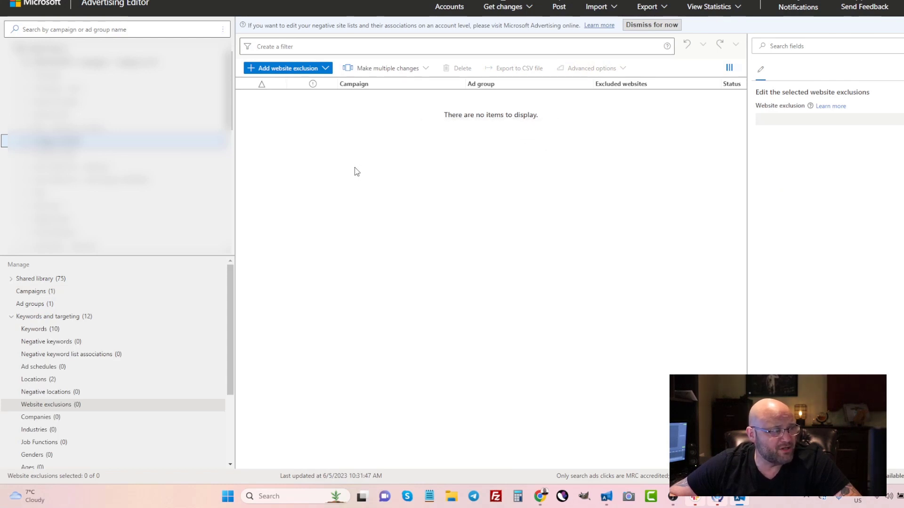
left_click(324, 68)
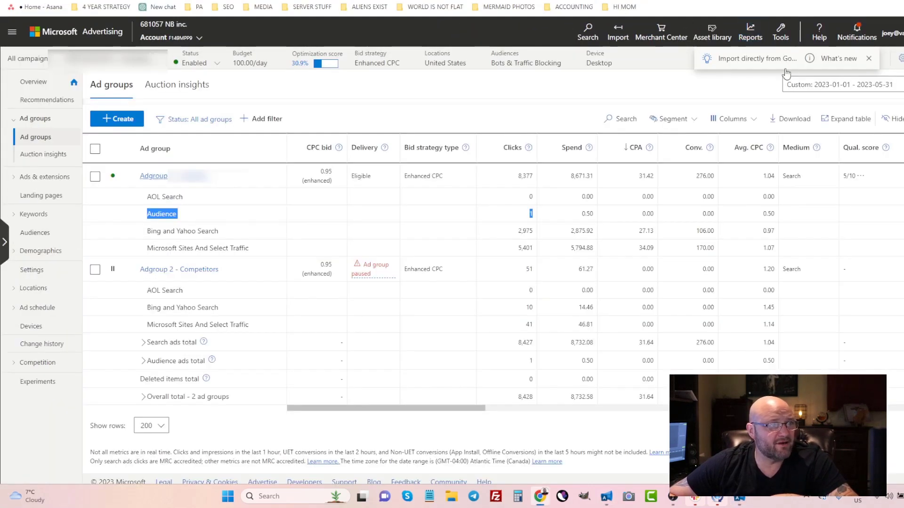
Go to Tools > Shared Library > Website exclusion lists
left_click(781, 33)
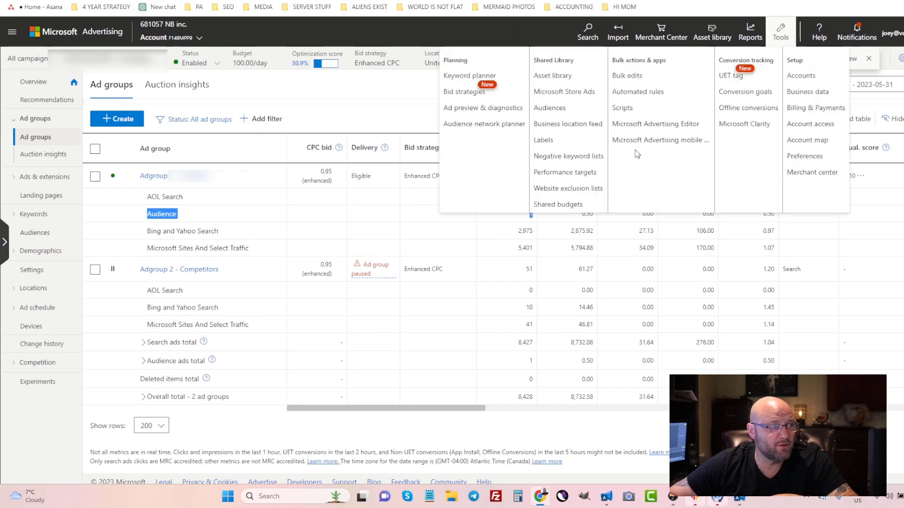
left_click(575, 191)
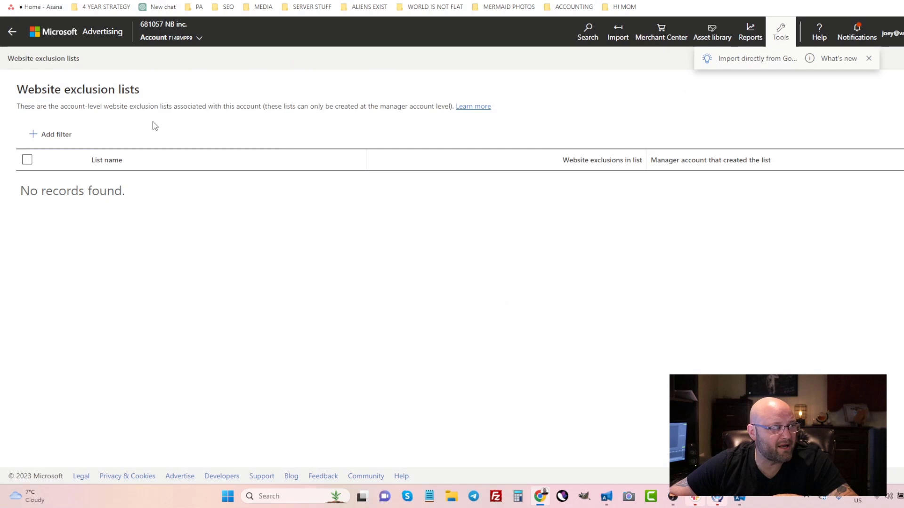